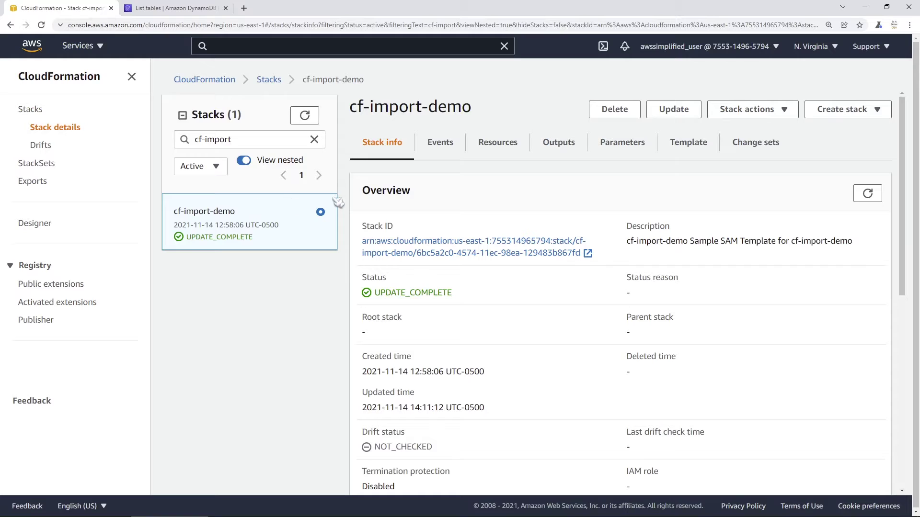
# - Review the resources of the cf-import-demo stack and the existing table in the DynamoDB tables list
pyautogui.click(498, 151)
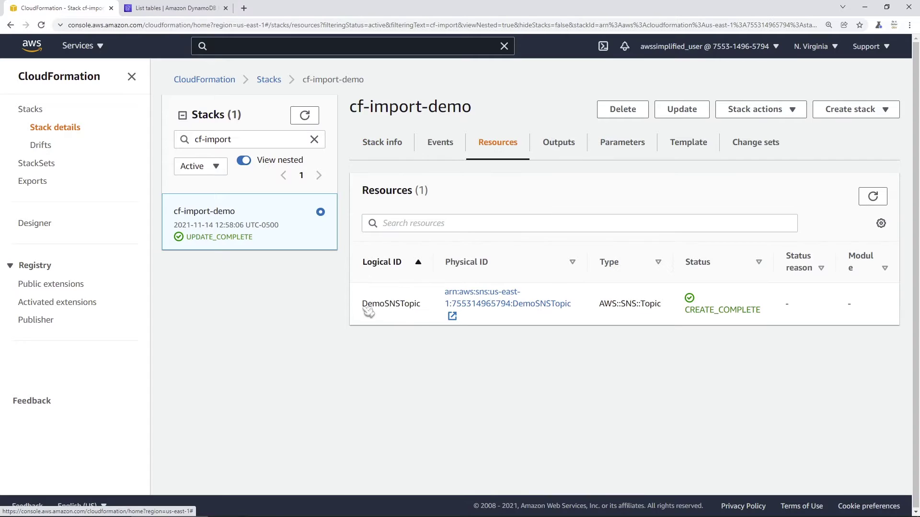
pyautogui.moveTo(362, 307); pyautogui.dragTo(430, 318)
pyautogui.click(418, 334)
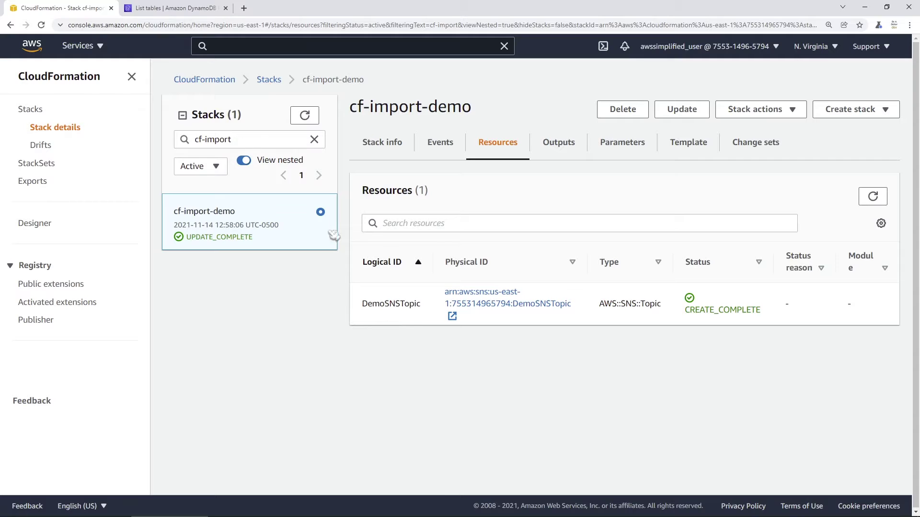
pyautogui.click(166, 10)
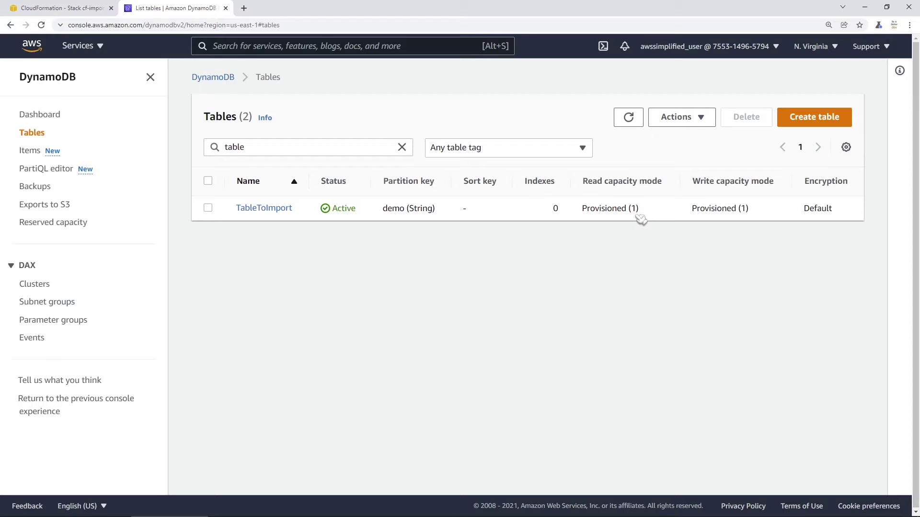
# - In Visual Studio Code, add an AWS::DynamoDB::Table resource TableToImport to template.yaml, with string HASH key "demo" and read and write capacity "1"
pyautogui.moveTo(139, 505)
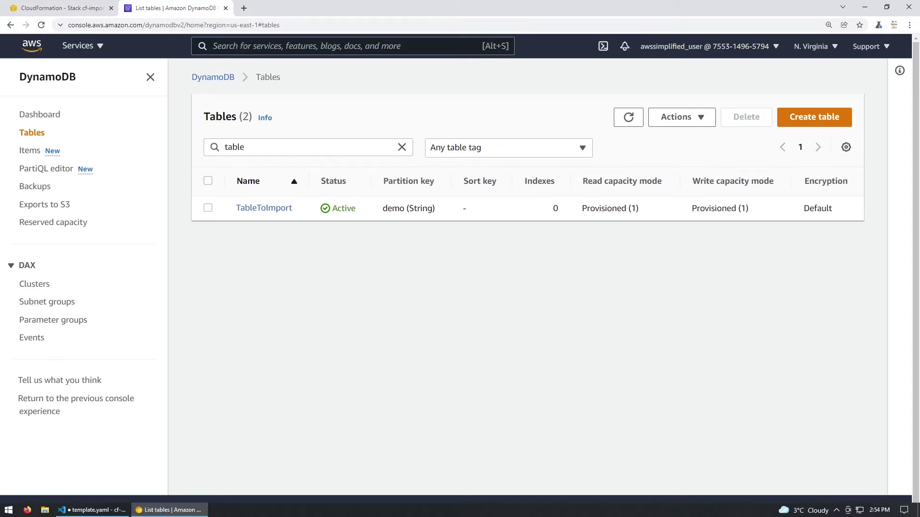
pyautogui.click(106, 512)
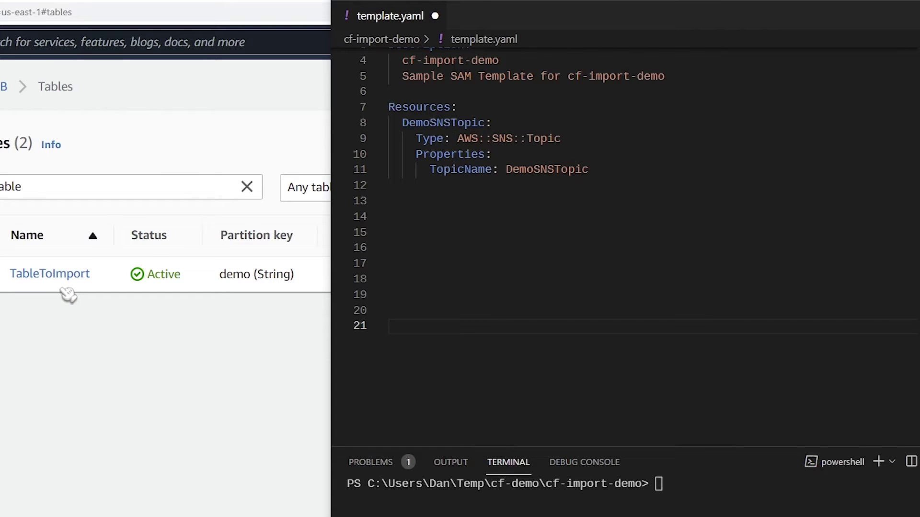
pyautogui.click(454, 190)
pyautogui.write('TableToImport:     Type: AWS::DynamoDB::Table     Properties:       TableName: TableToImport       AttributeDefinitions:         - AttributeName: "demo"           AttributeType: "S"       KeySchema:         - AttributeName: "demo"           KeyType: "HASH"       ProvisionedThroughput:         ReadCapacityUnits: "1"         WriteCapacityUnits: "1"')
pyautogui.click(422, 188)
pyautogui.hotkey('shift', 'Tab')
pyautogui.press('Return')
# - Examine the TableToImport resource's type, table name, attribute definitions, key schema and throughput against the existing DynamoDB table
pyautogui.click(623, 217)
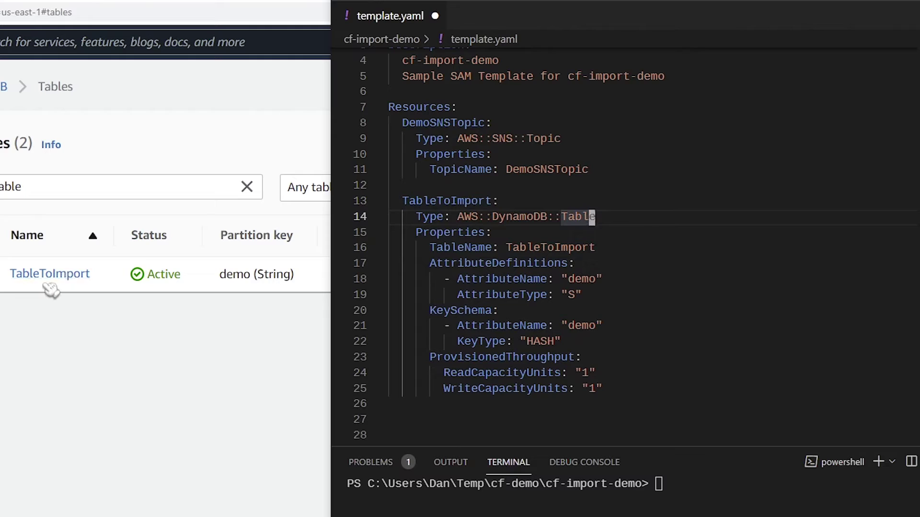
pyautogui.click(515, 233)
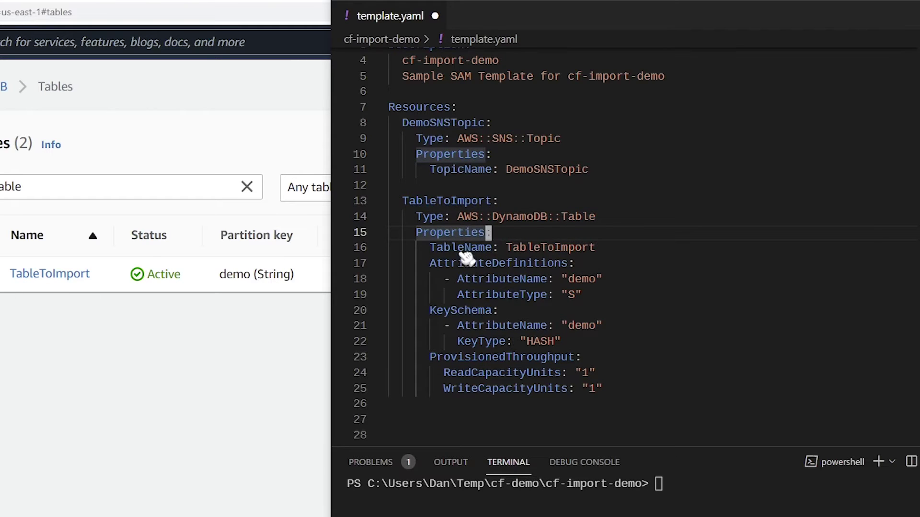
pyautogui.doubleClick(535, 249)
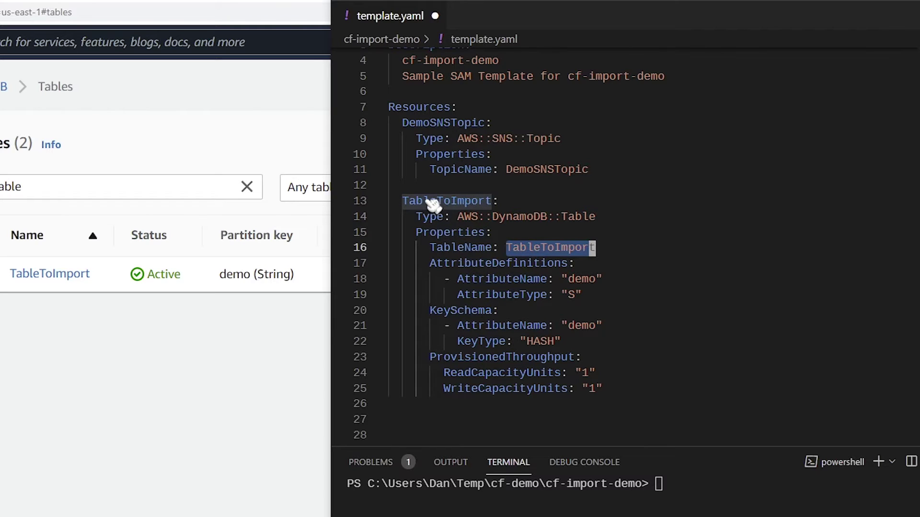
pyautogui.click(550, 248)
pyautogui.doubleClick(550, 248)
pyautogui.click(499, 265)
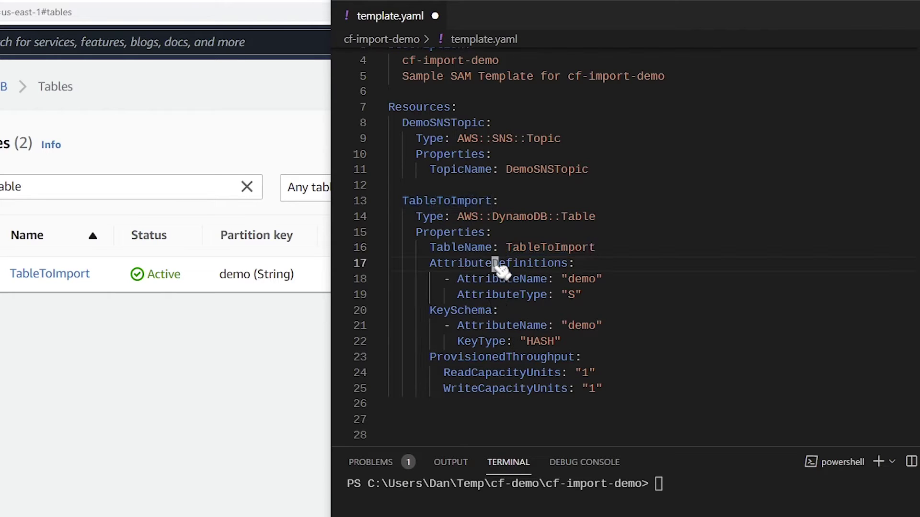
pyautogui.click(585, 280)
pyautogui.doubleClick(585, 280)
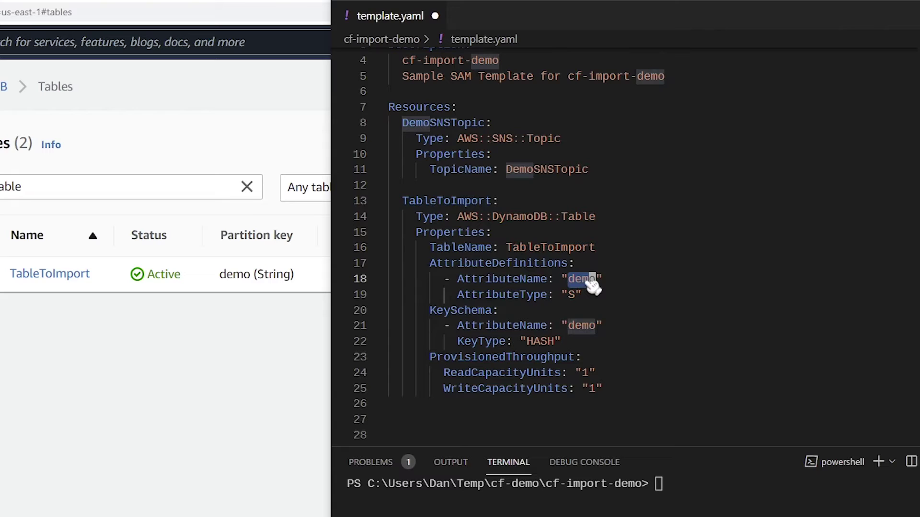
pyautogui.doubleClick(472, 313)
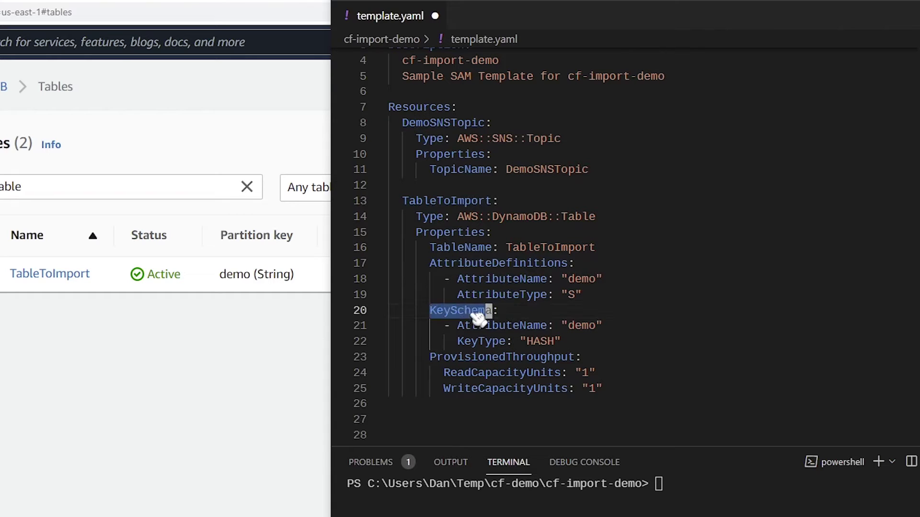
pyautogui.doubleClick(541, 341)
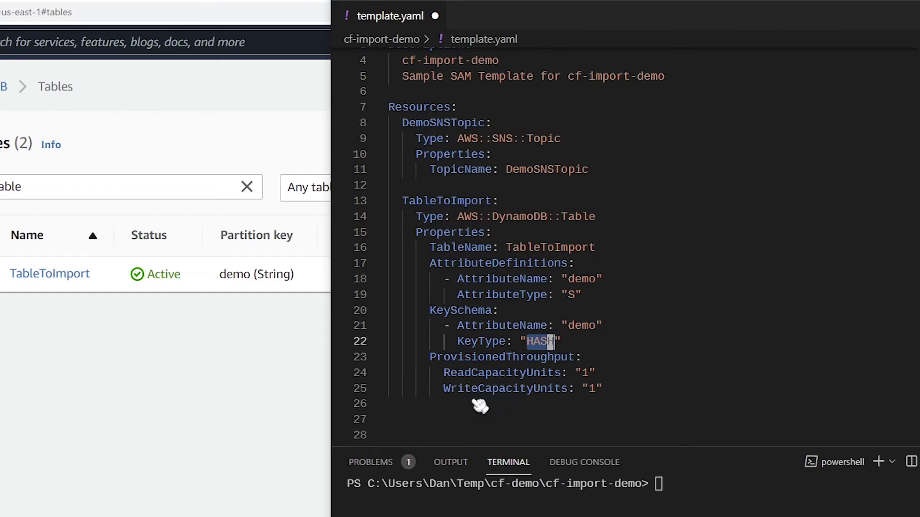
pyautogui.click(494, 411)
# - Delete the commented-out Transform line near the start of template.yaml and save the file
pyautogui.scroll(1, 494, 412)
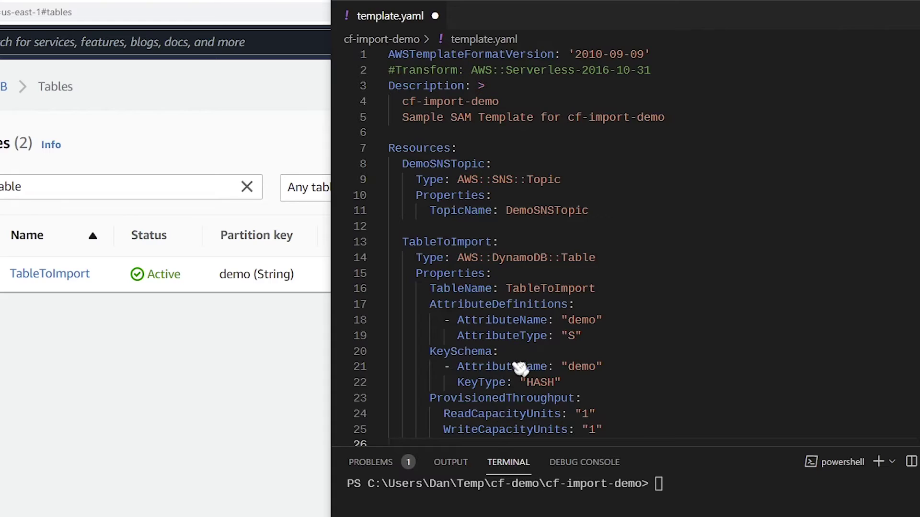
pyautogui.hotkey('ctrl', 's')
pyautogui.click(425, 72)
pyautogui.doubleClick(425, 72)
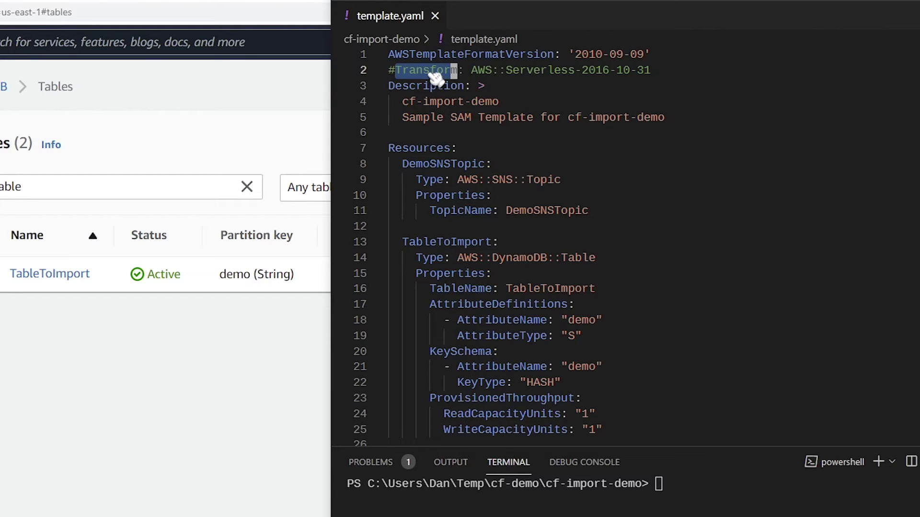
pyautogui.press('BackSpace')
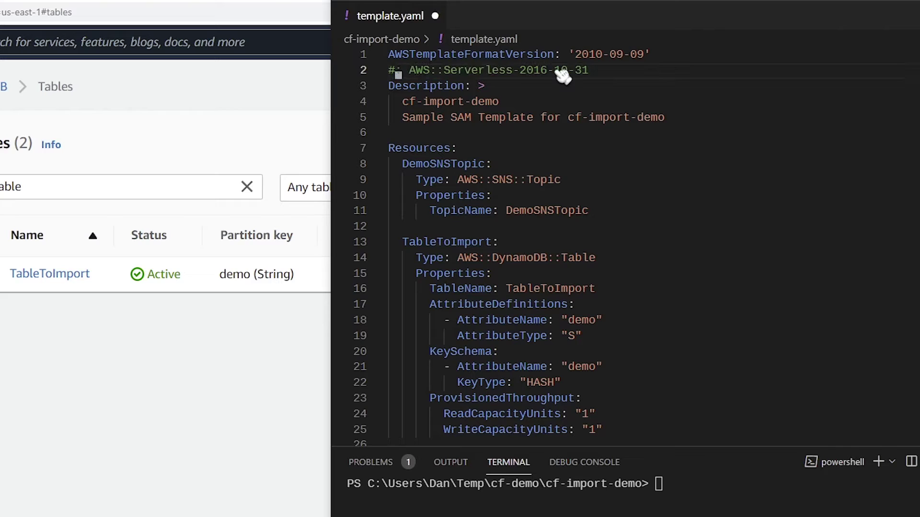
pyautogui.hotkey('ctrl', 'shift', 'k')
pyautogui.click(584, 117)
pyautogui.hotkey('ctrl', 's')
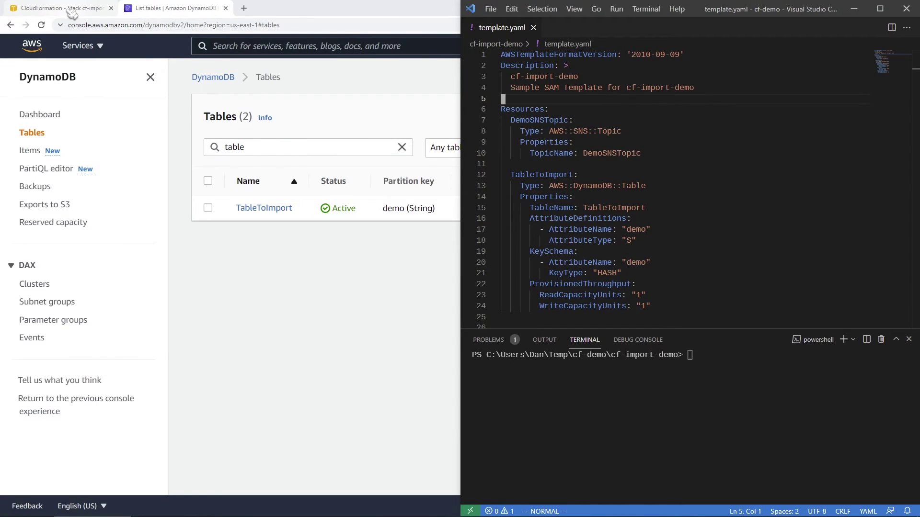
# - In the CloudFormation console, start importing resources into the cf-import-demo stack and continue to the template specification
pyautogui.click(71, 11)
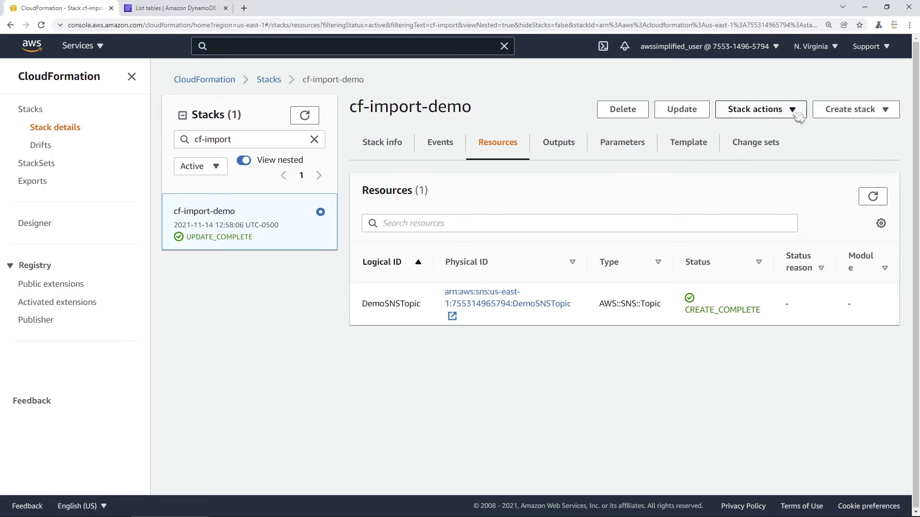
pyautogui.click(795, 111)
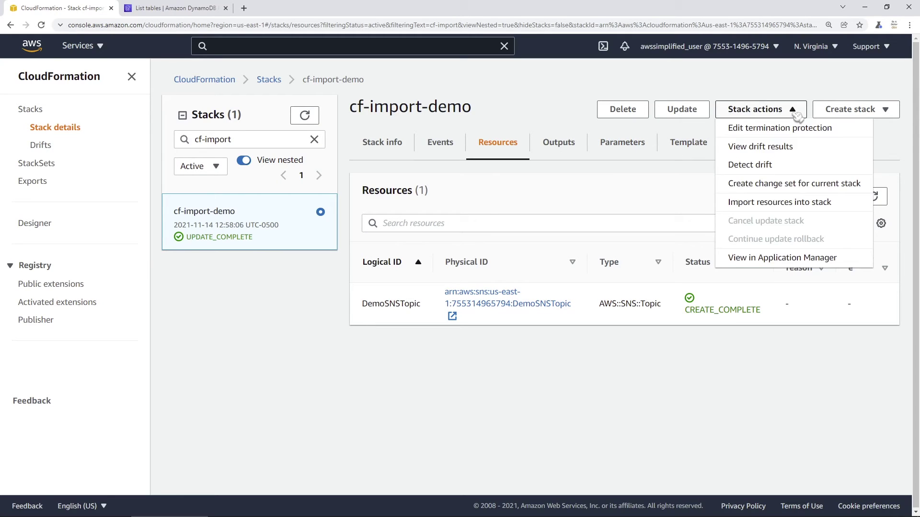
pyautogui.click(774, 206)
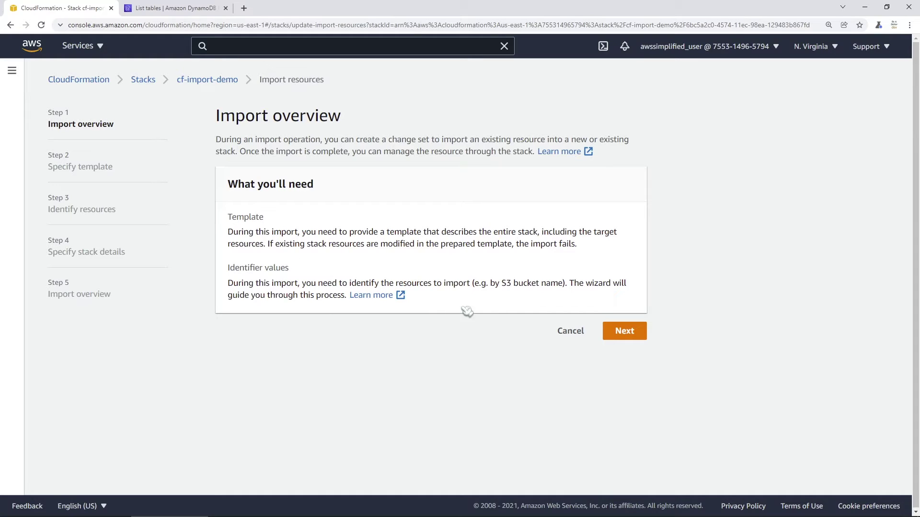
pyautogui.click(621, 334)
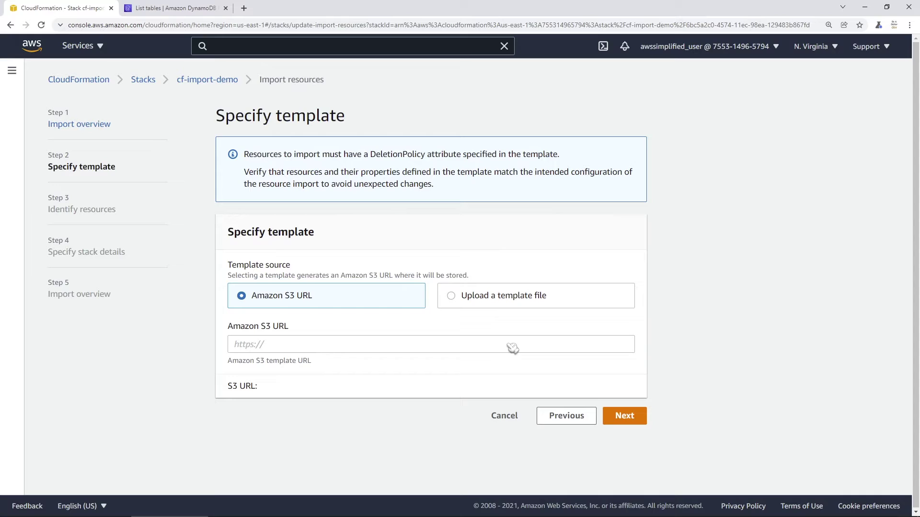
# - Upload template.yaml from the cf-import-demo folder as the import template and continue to resource identification
pyautogui.click(453, 298)
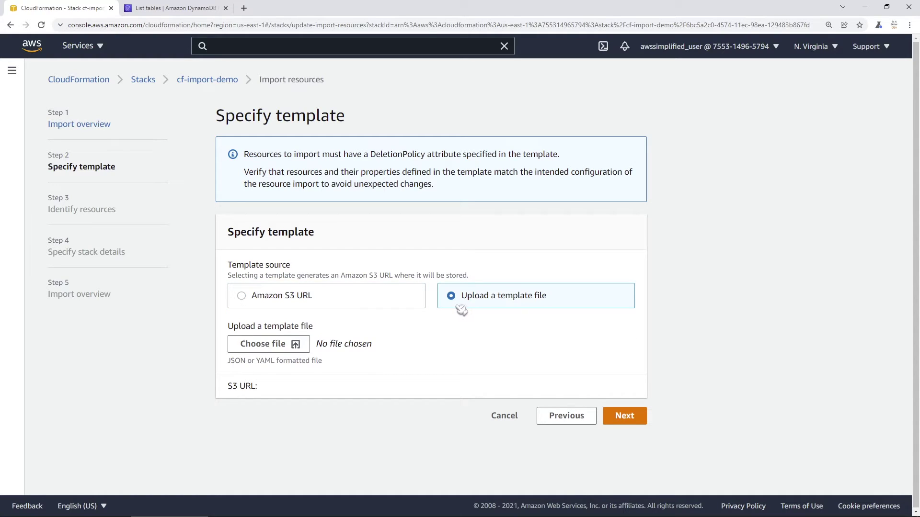
pyautogui.click(267, 352)
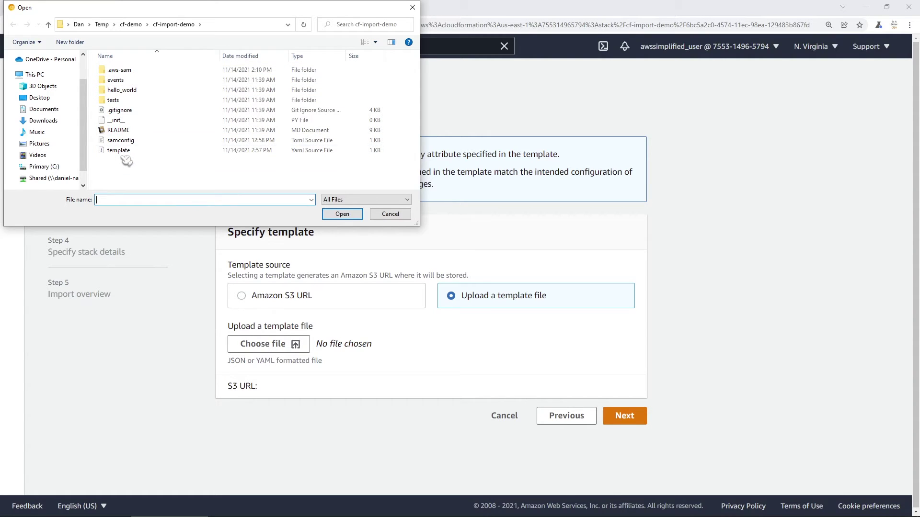
pyautogui.click(120, 151)
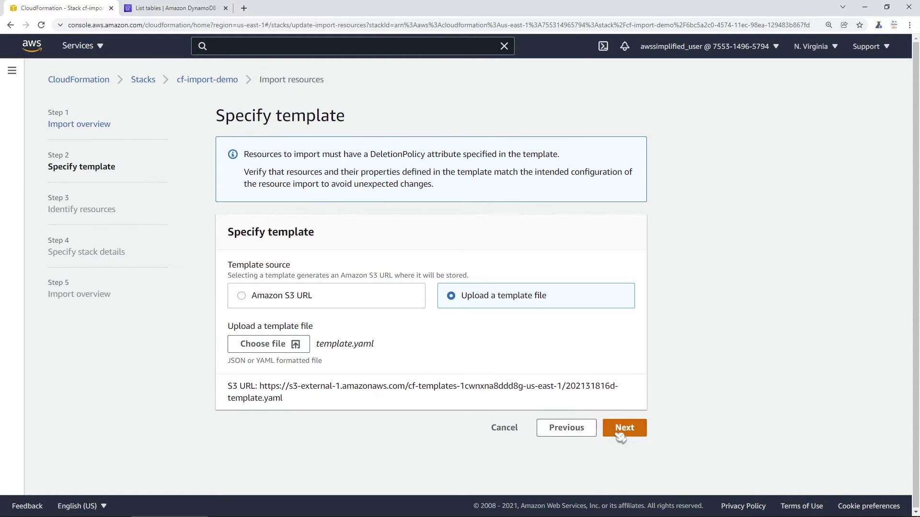
pyautogui.click(620, 436)
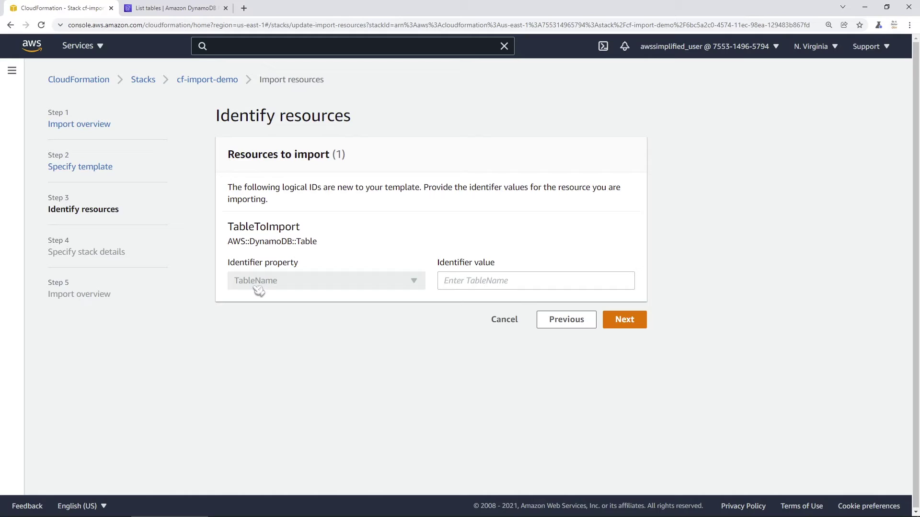
# - Identify the table by TableName TableToImport, continue past the stack details and check the changes in the import overview
pyautogui.click(477, 286)
pyautogui.write('T')
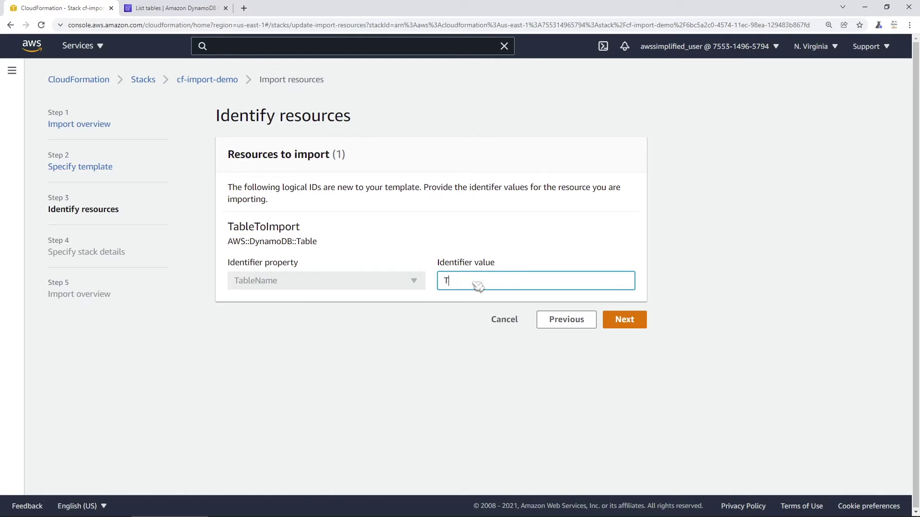
pyautogui.write('ableToImport')
pyautogui.click(627, 323)
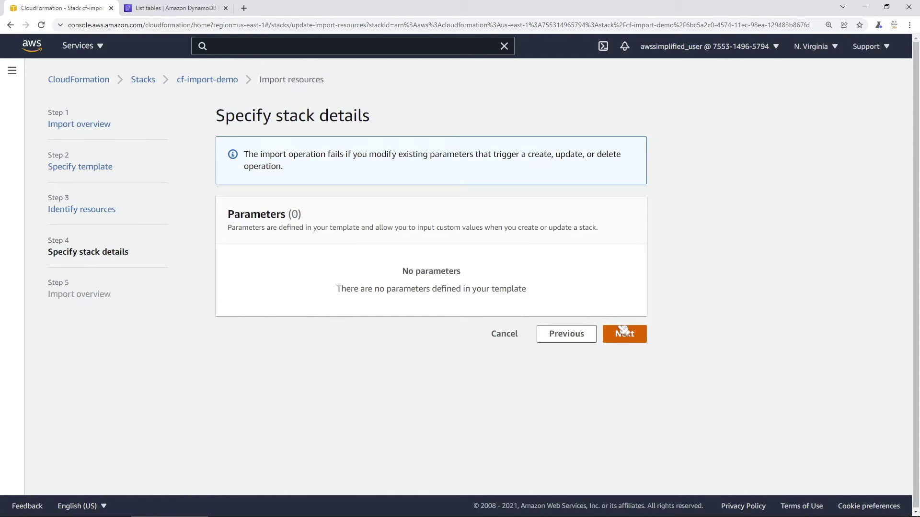
pyautogui.click(636, 338)
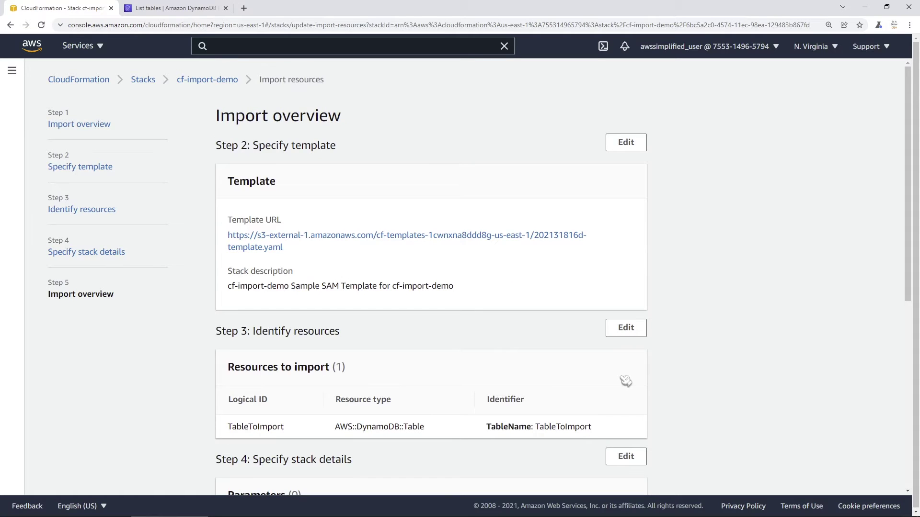
pyautogui.scroll(-1, 626, 380)
pyautogui.scroll(-5, 631, 379)
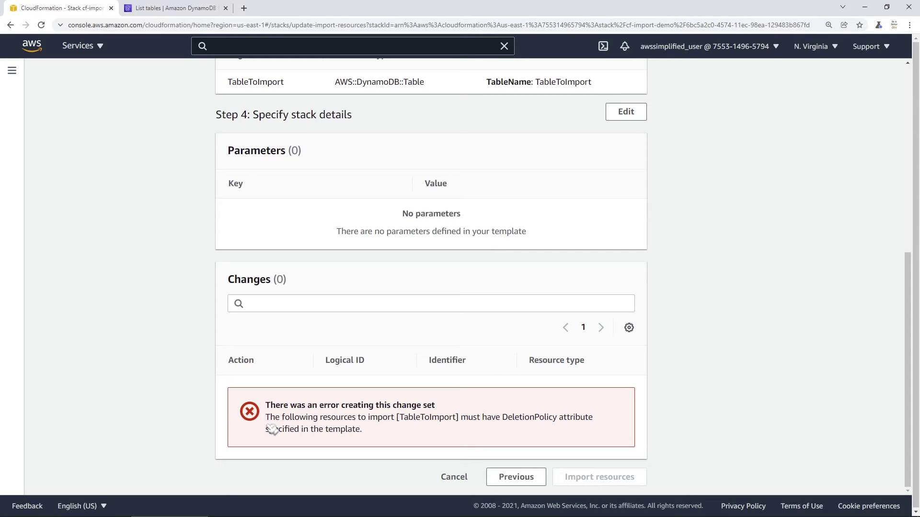
pyautogui.doubleClick(530, 420)
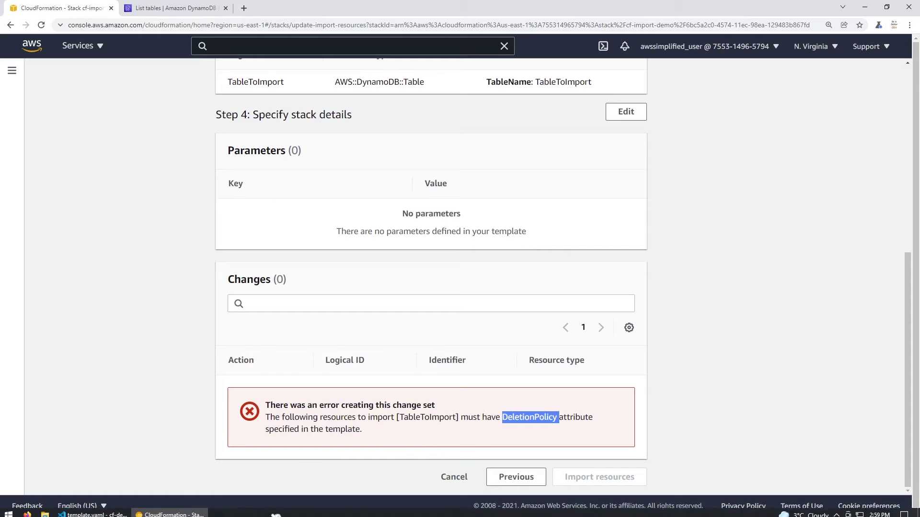
# - In Visual Studio Code, add DeletionPolicy: Retain below the TableToImport resource's type and save template.yaml
pyautogui.click(91, 509)
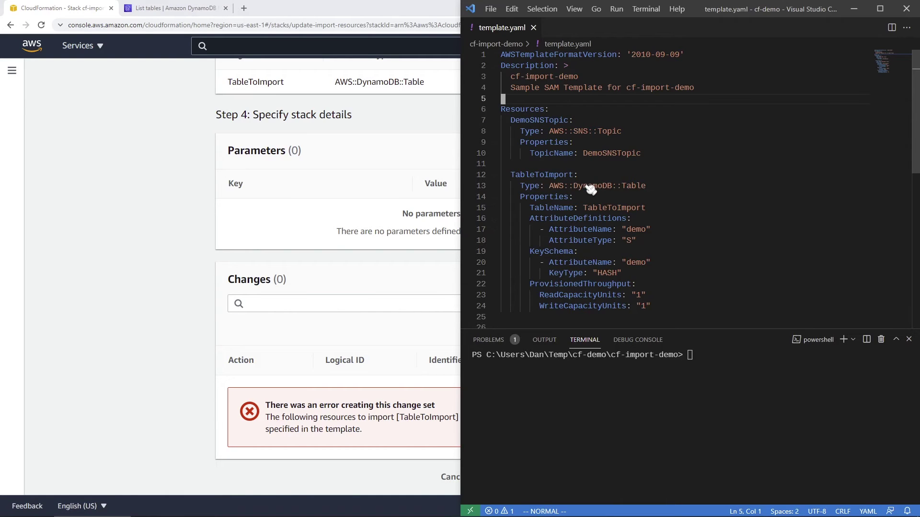
pyautogui.click(661, 190)
pyautogui.write('oDeletionP')
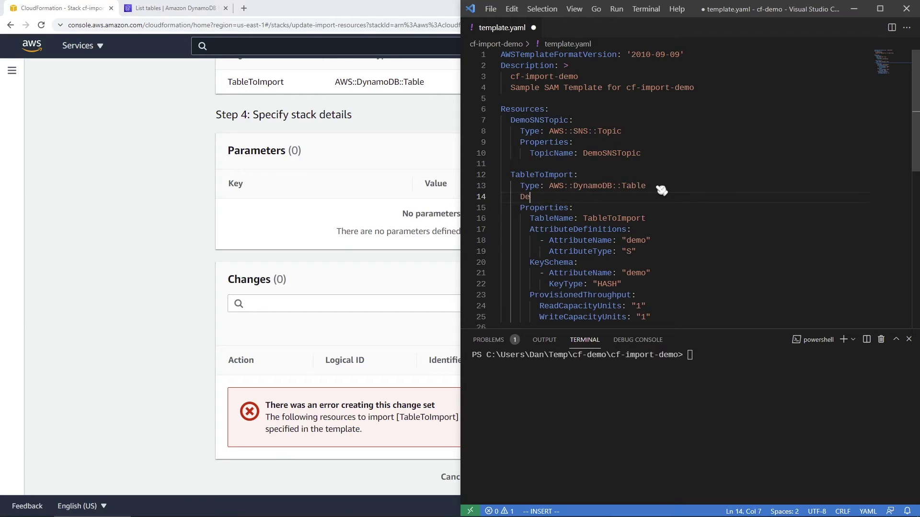
pyautogui.write('olicy: Retain')
pyautogui.press('Escape')
pyautogui.hotkey('ctrl', 's')
pyautogui.press('j')
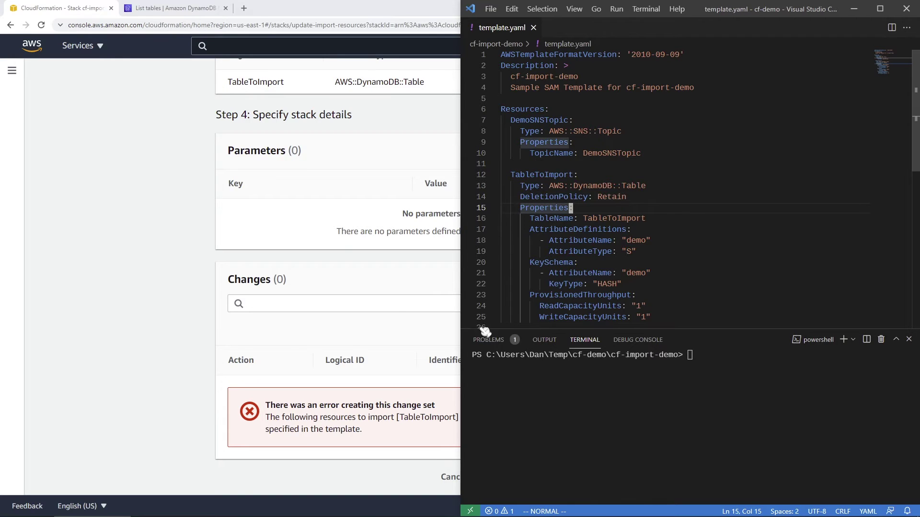
# - Back in the CloudFormation import wizard, return to the template specification, upload the updated template.yaml from the cf-import-demo folder and continue to resource identification
pyautogui.click(425, 349)
pyautogui.click(513, 478)
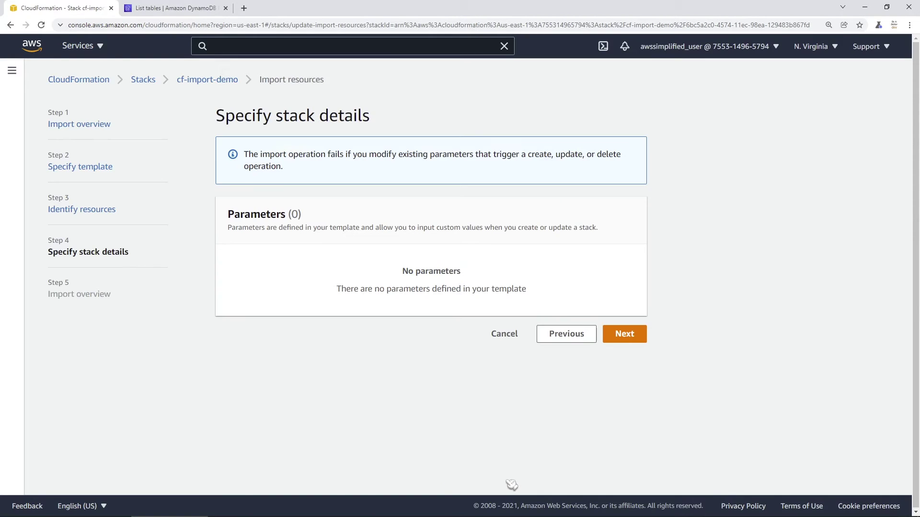
pyautogui.click(573, 338)
pyautogui.click(568, 321)
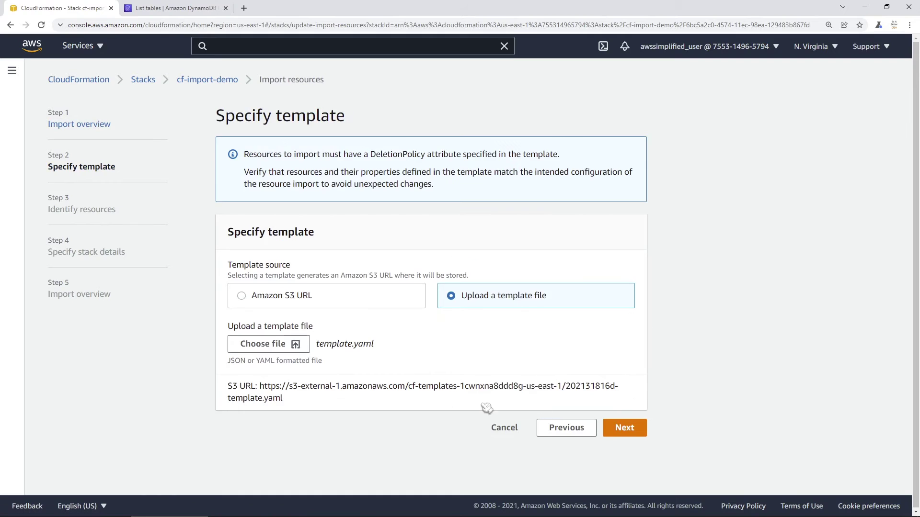
pyautogui.click(266, 344)
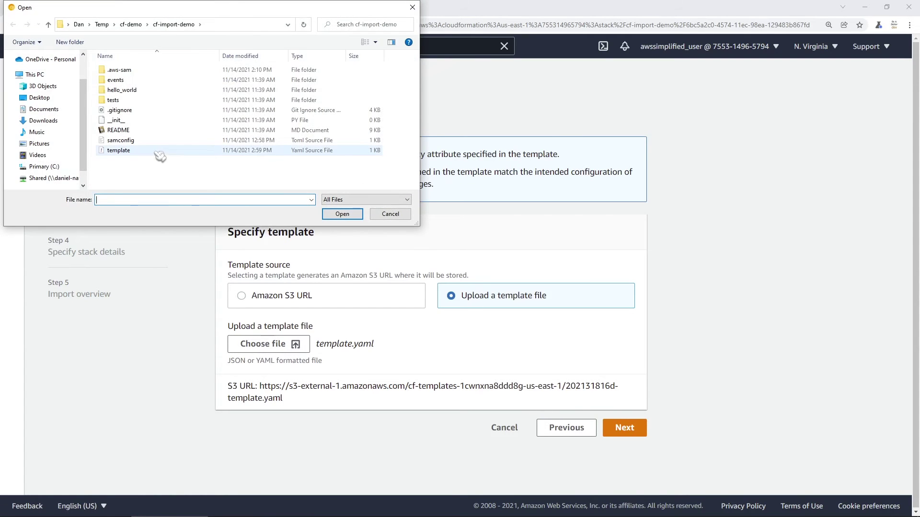
pyautogui.doubleClick(213, 151)
pyautogui.click(618, 430)
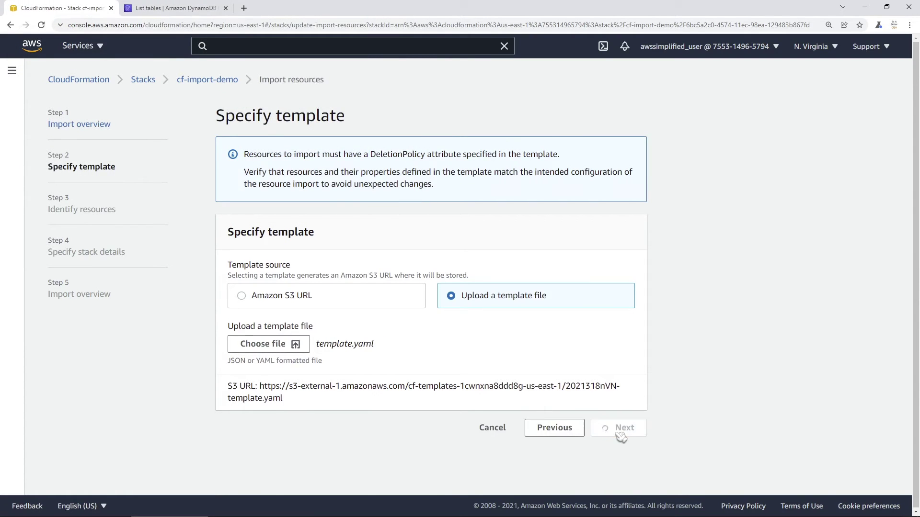
# - Identify the table by TableName TableToImport, continue past the stack details, review the changes and import the resources into the stack
pyautogui.click(526, 286)
pyautogui.write('TableToImpor')
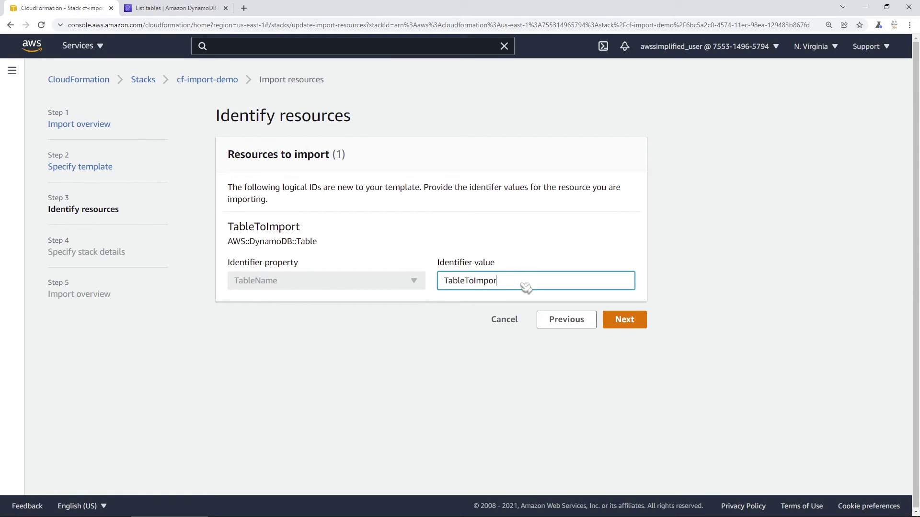
pyautogui.click(624, 320)
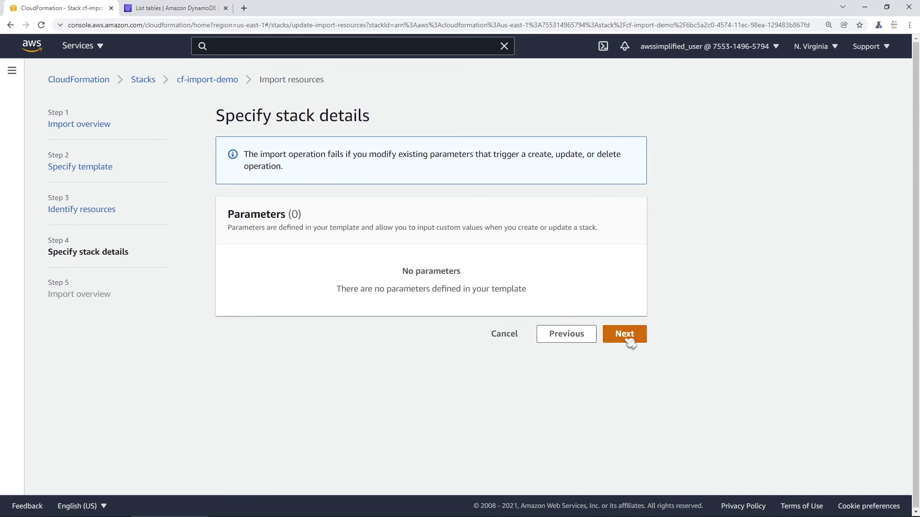
pyautogui.click(628, 335)
pyautogui.scroll(-6, 642, 390)
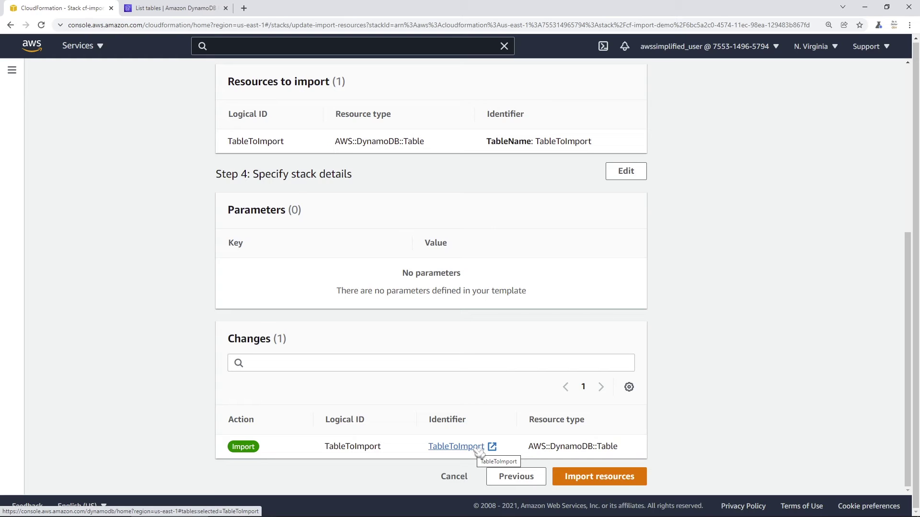
pyautogui.click(592, 476)
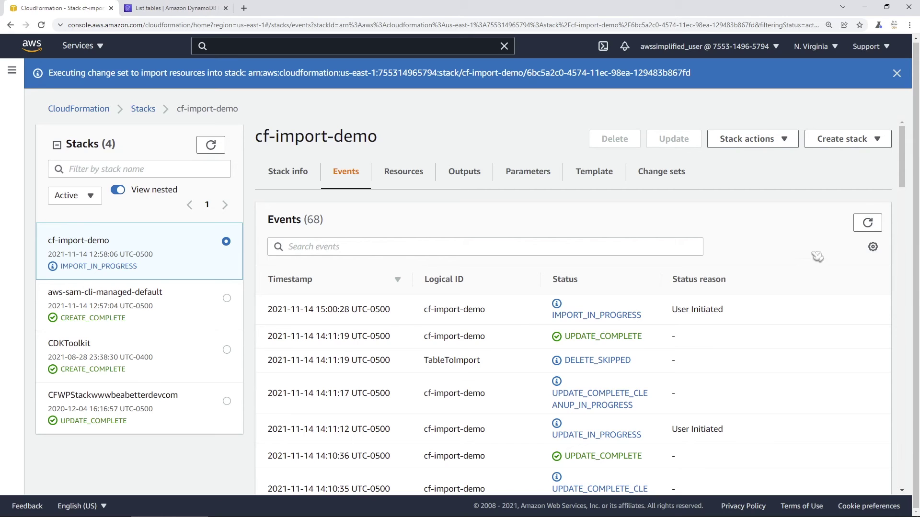
# - Refresh the cf-import-demo stack's events and check the status of the import
pyautogui.click(867, 226)
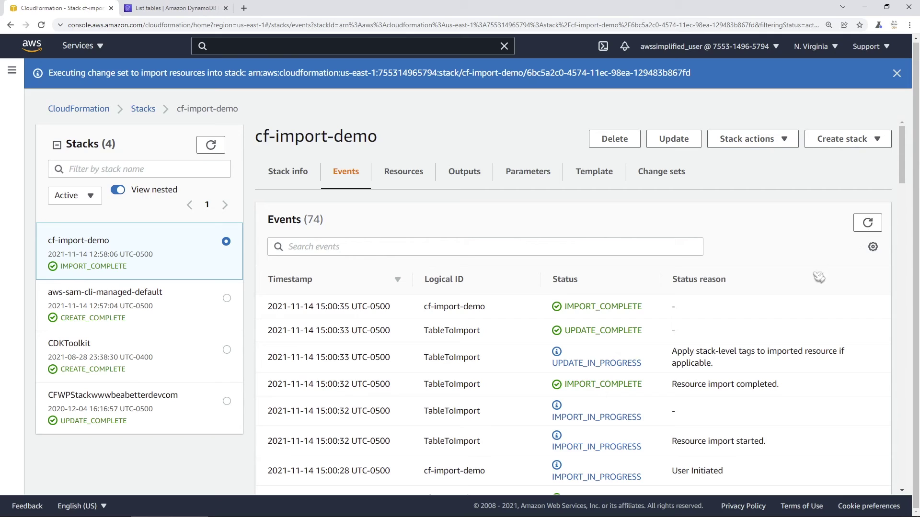
pyautogui.moveTo(652, 311); pyautogui.dragTo(565, 322)
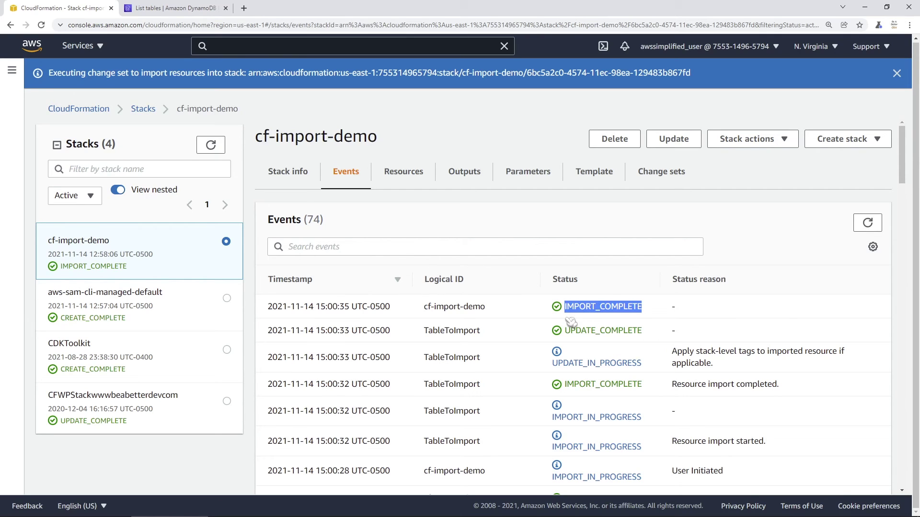
pyautogui.click(570, 322)
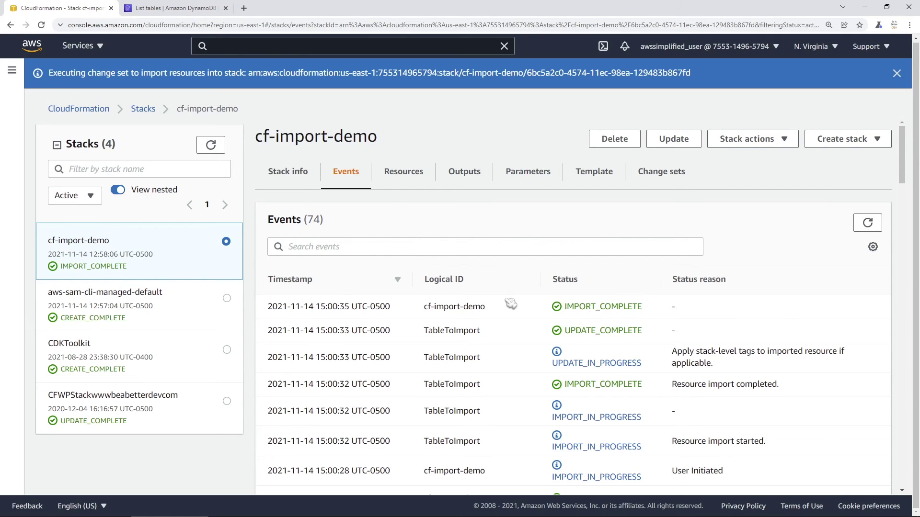
# - Inspect the stack's resources with the Type column widened, and refresh the DynamoDB table list to check TableToImport
pyautogui.click(424, 181)
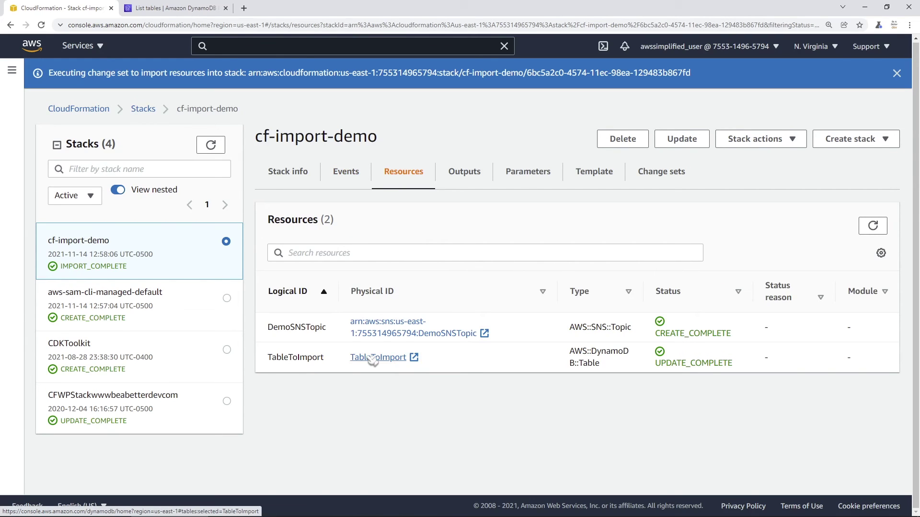
pyautogui.moveTo(644, 291); pyautogui.dragTo(692, 307)
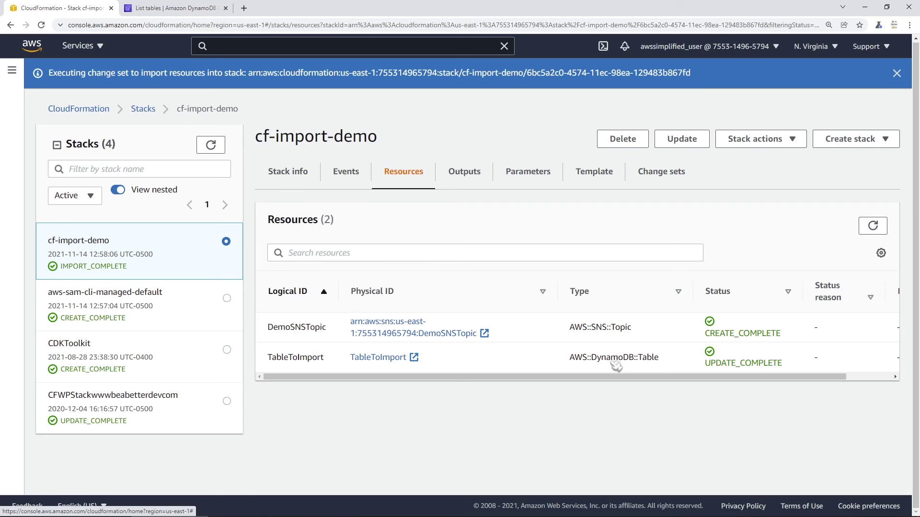
pyautogui.click(191, 8)
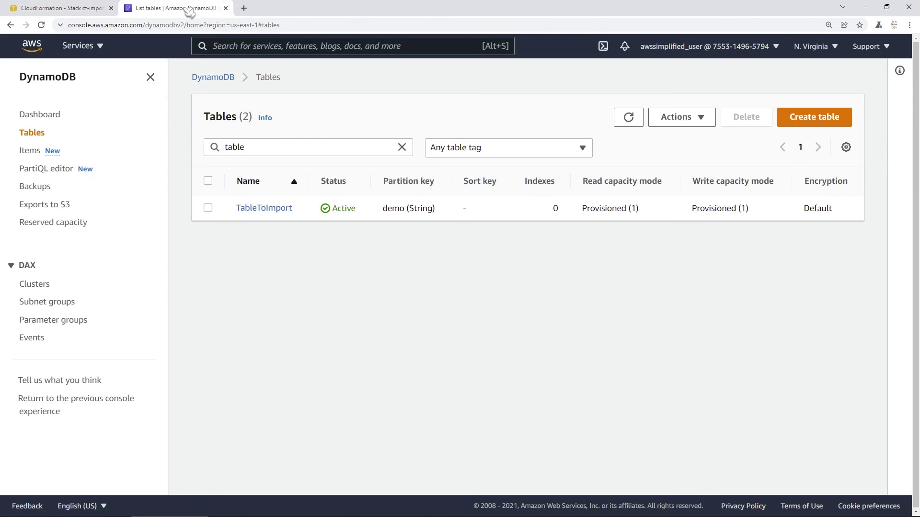
pyautogui.click(628, 117)
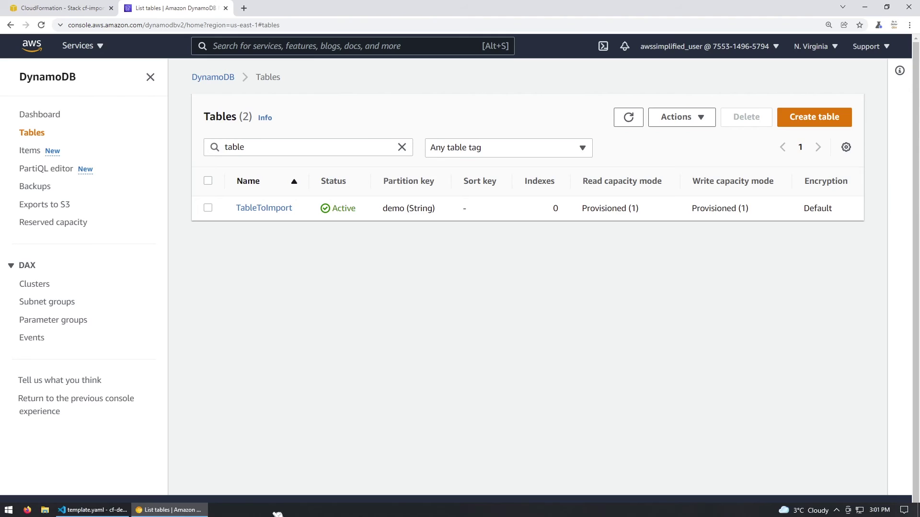
# - In Visual Studio Code, set TableToImport's ReadCapacityUnits and WriteCapacityUnits both to "3" and save template.yaml
pyautogui.click(91, 512)
pyautogui.click(602, 219)
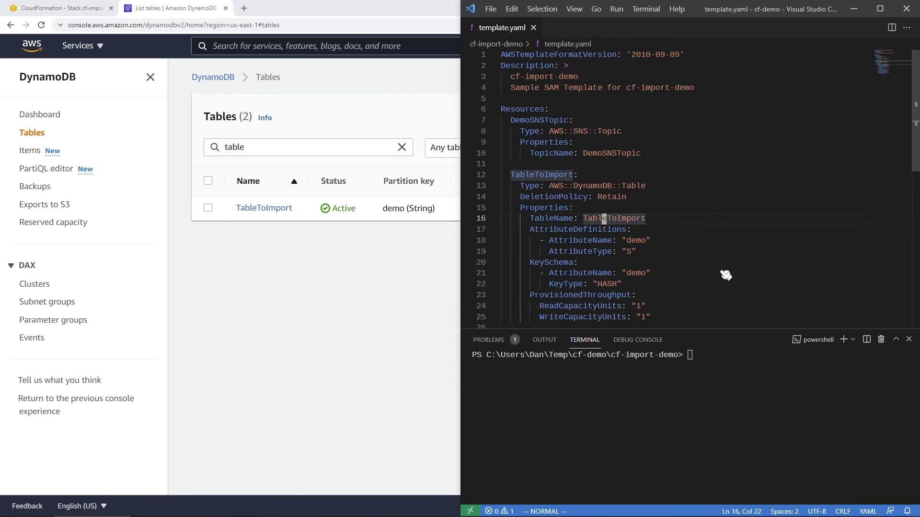
pyautogui.click(910, 339)
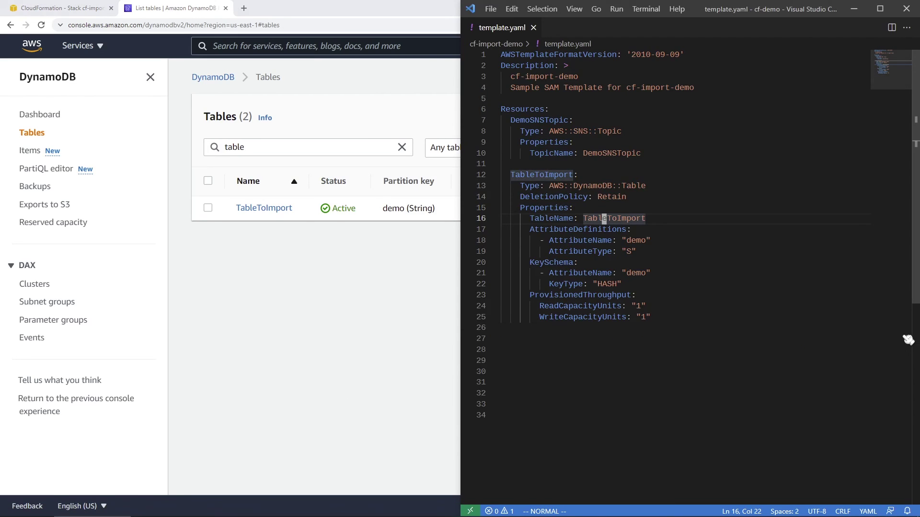
pyautogui.scroll(-1, 687, 259)
pyautogui.click(641, 278)
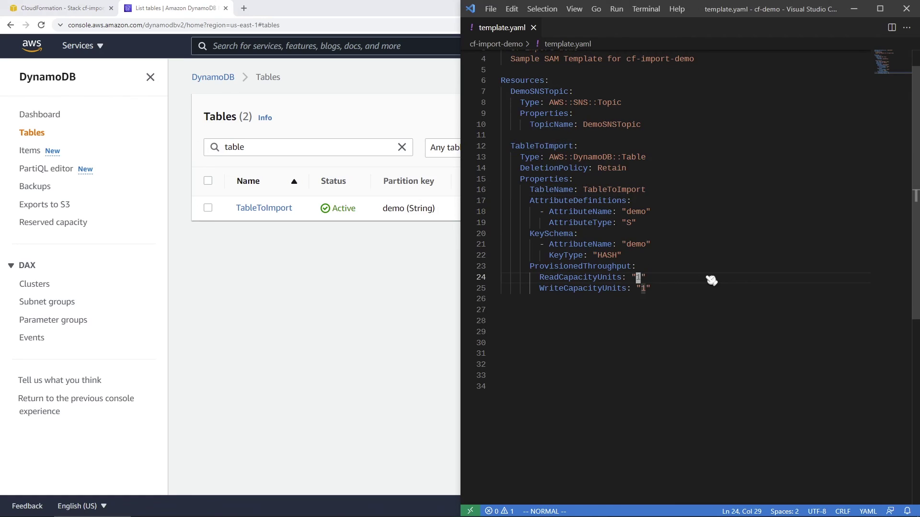
pyautogui.press('r')
pyautogui.press('3')
pyautogui.click(644, 289)
pyautogui.press('r')
pyautogui.press('3')
pyautogui.click(677, 322)
pyautogui.hotkey('ctrl', 's')
# - Run sam build and sam deploy in the terminal, review the proposed changeset and confirm its deployment with y
pyautogui.hotkey('ctrl', '`')
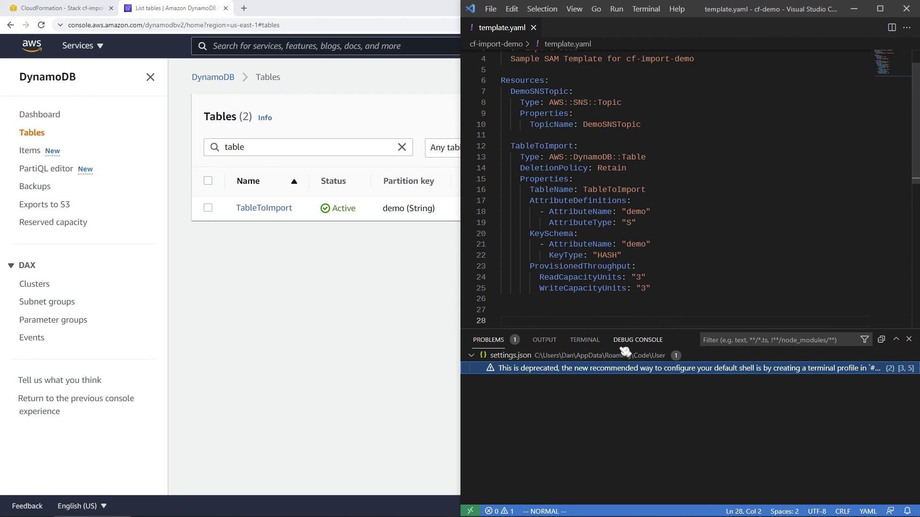
pyautogui.write('sam build')
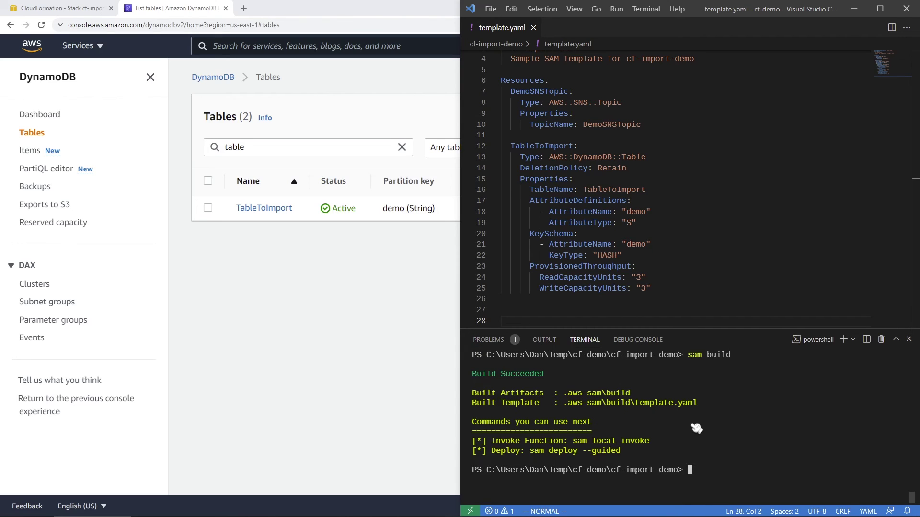
pyautogui.write('sam de')
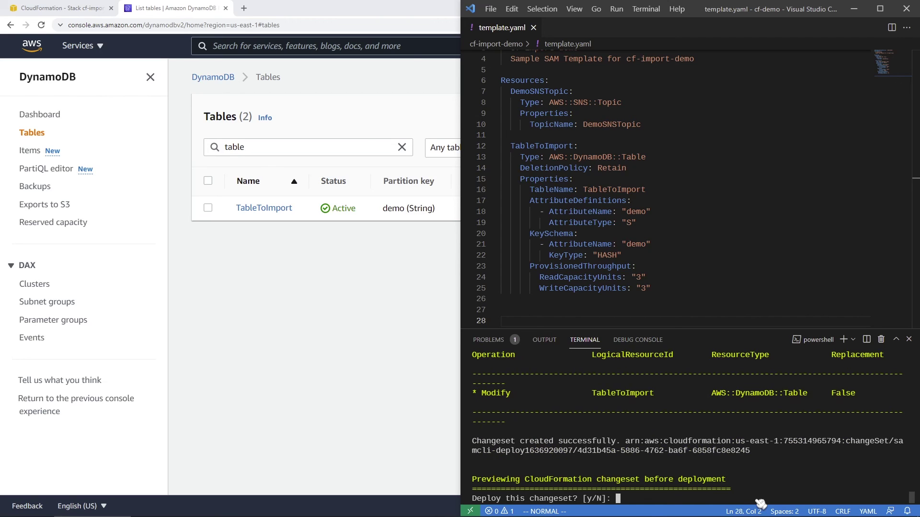
pyautogui.scroll(3, 523, 447)
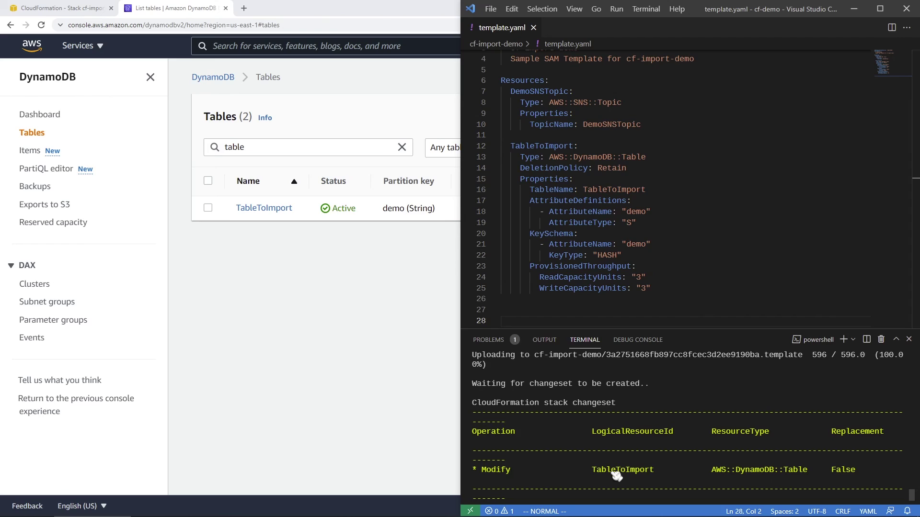
pyautogui.scroll(-3, 735, 487)
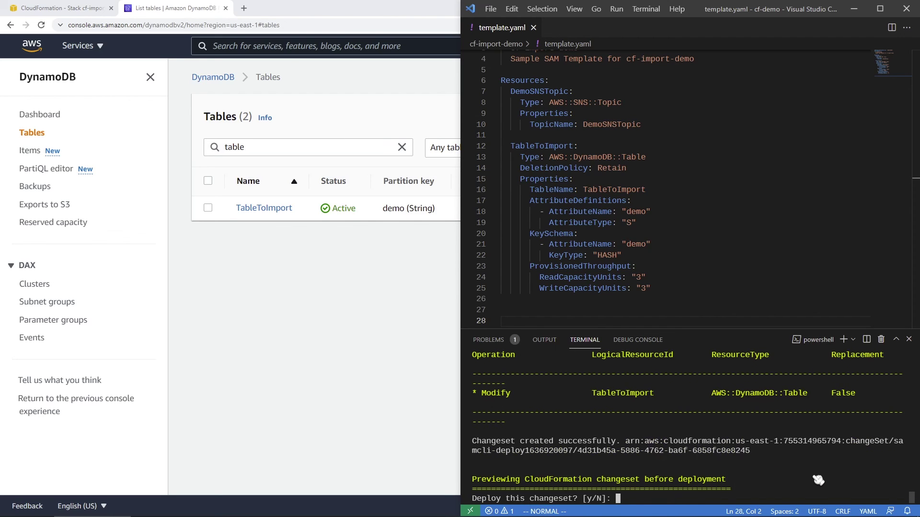
pyautogui.press('Return')
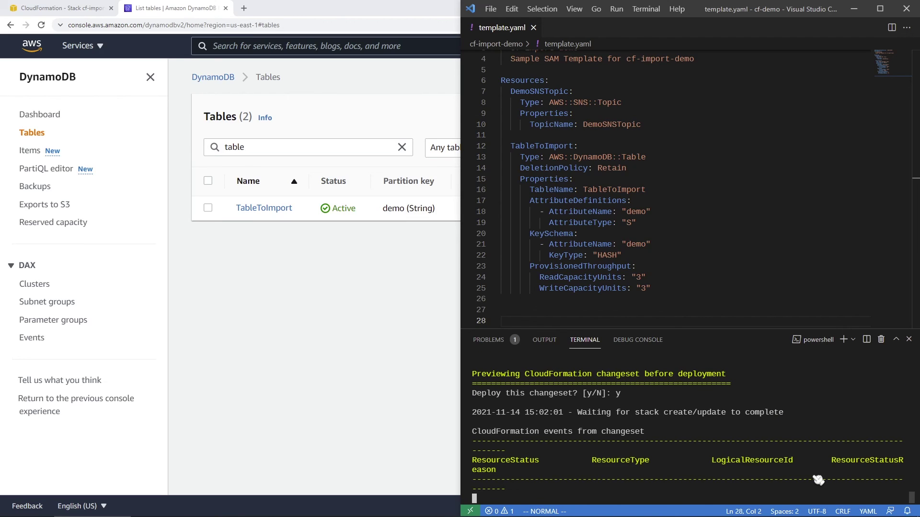
# - In the CloudFormation console, open the cf-import-demo stack's events and refresh them to follow the status of TableToImport's update
pyautogui.click(421, 345)
pyautogui.click(50, 10)
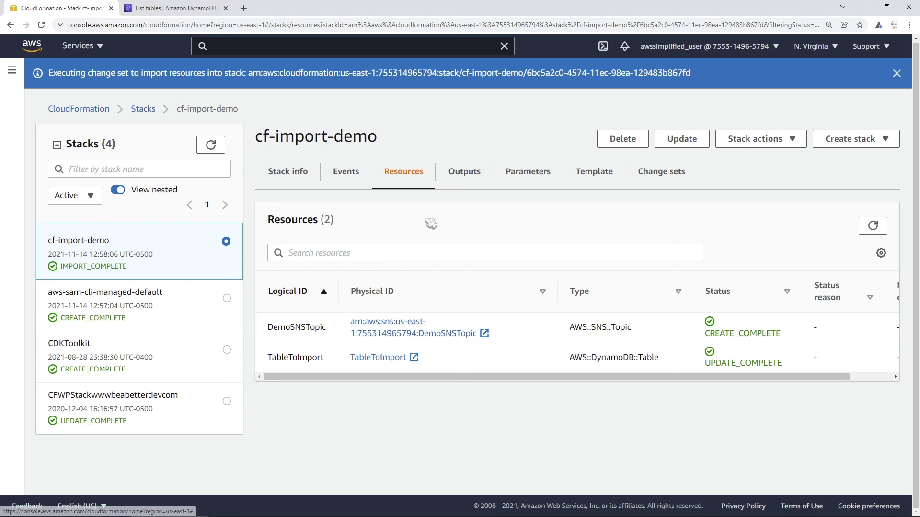
pyautogui.click(349, 180)
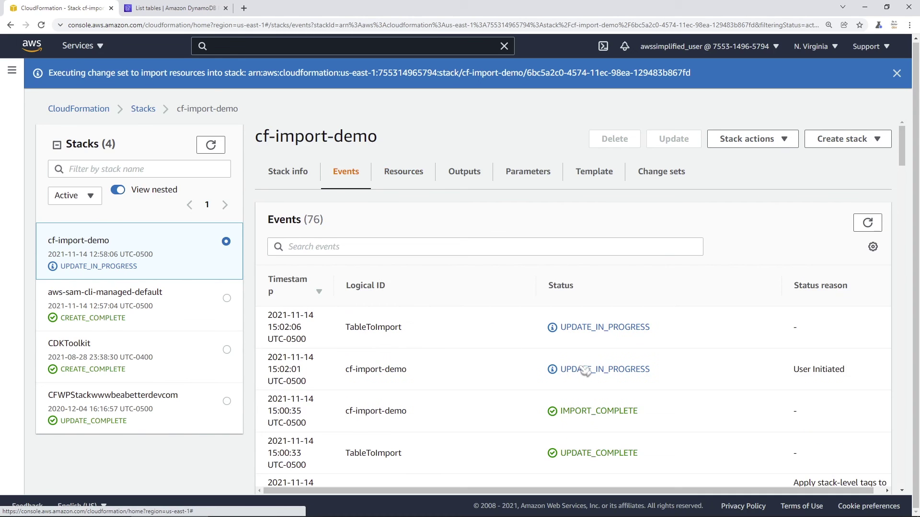
pyautogui.moveTo(563, 330); pyautogui.dragTo(698, 329)
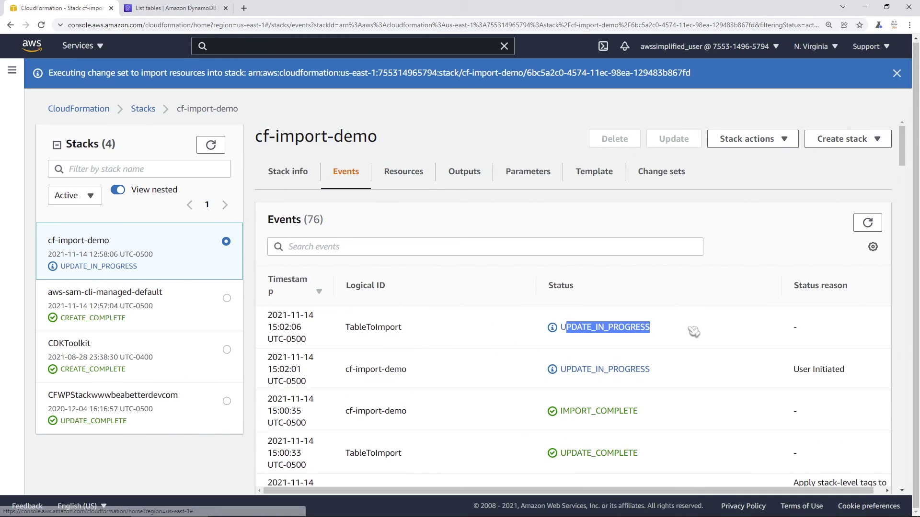
pyautogui.click(701, 335)
pyautogui.click(869, 224)
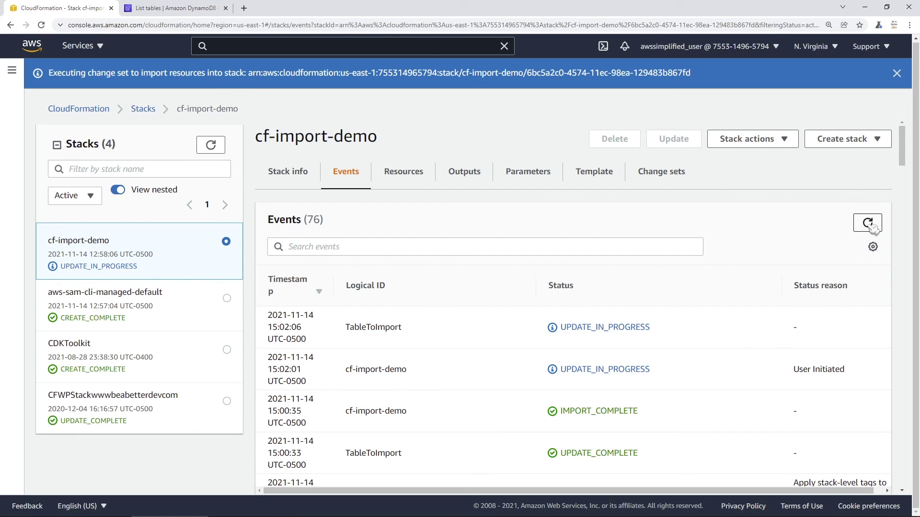
pyautogui.click(870, 225)
pyautogui.click(870, 224)
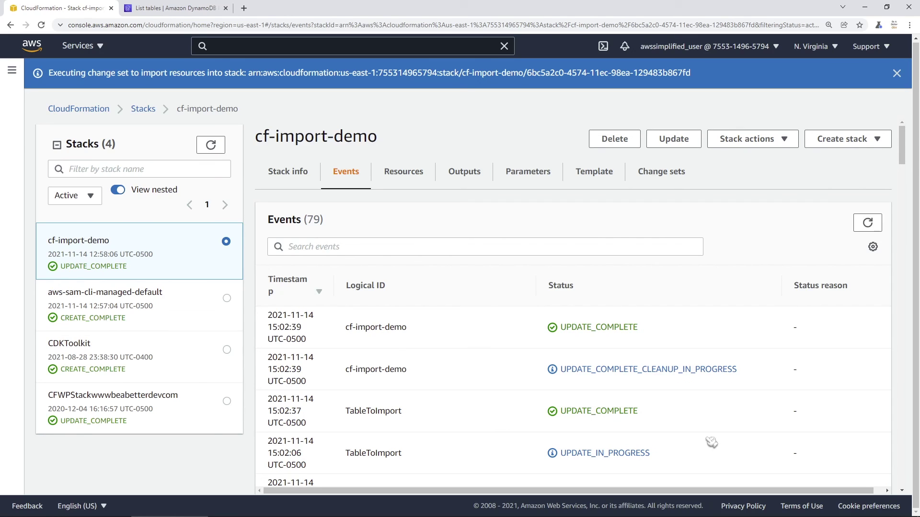
pyautogui.moveTo(558, 417); pyautogui.dragTo(671, 424)
pyautogui.click(672, 423)
# - Refresh the DynamoDB table list and check TableToImport's read and write capacity
pyautogui.click(185, 9)
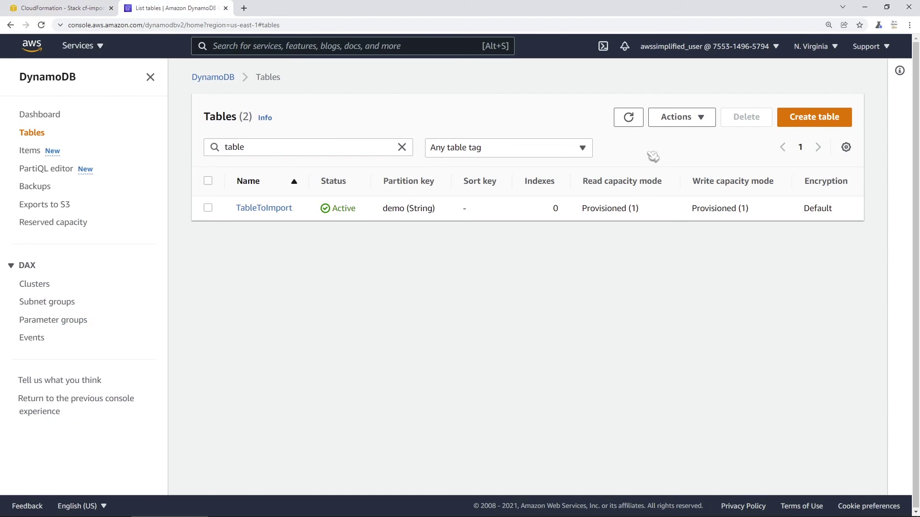
pyautogui.click(629, 118)
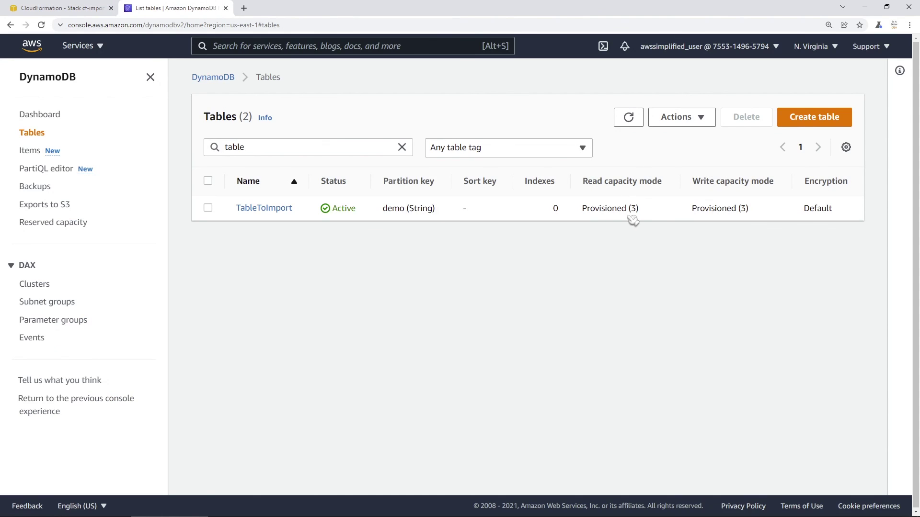